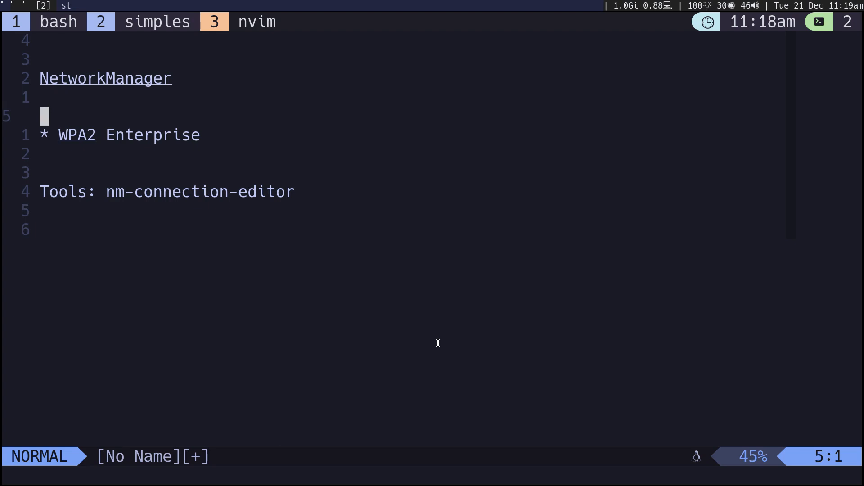
Add the lines "ssid", "username" and "password" at the end of the notes, with a blank line after "ssid"
key("j")
key("shift+g")
key("o")
key("Return")
type("ss")
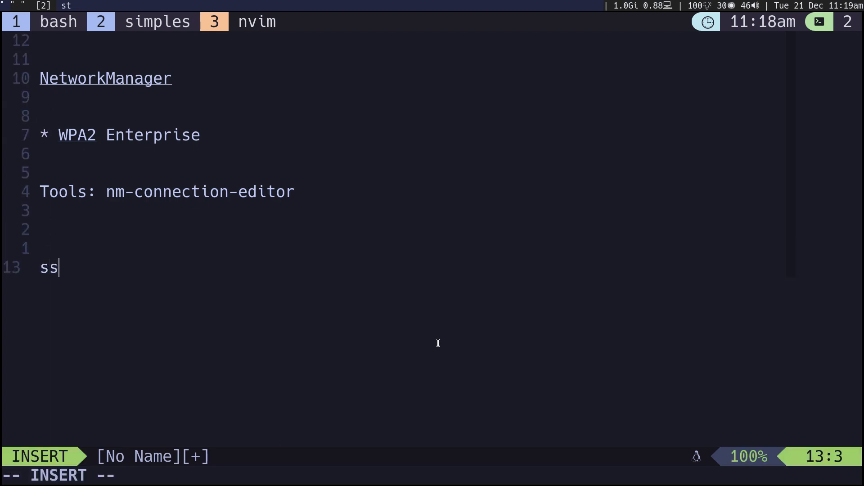
type("id")
key("BackSpace")
key("Return")
key("Return")
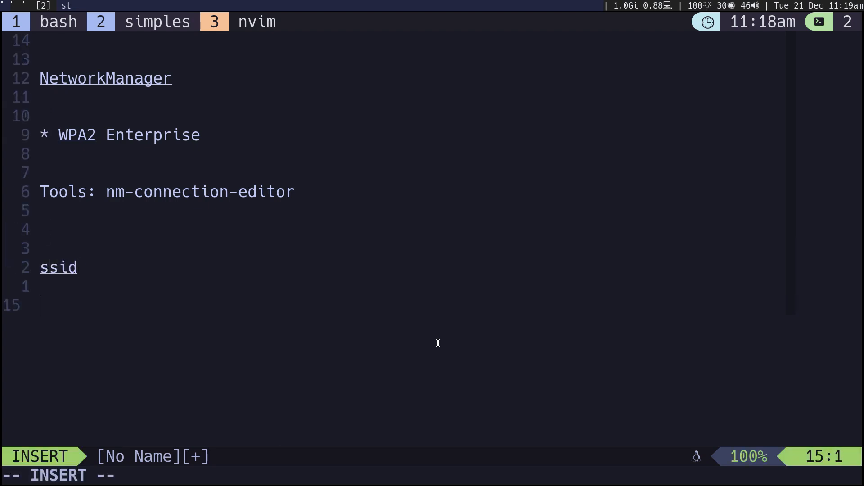
type("username")
key("Return")
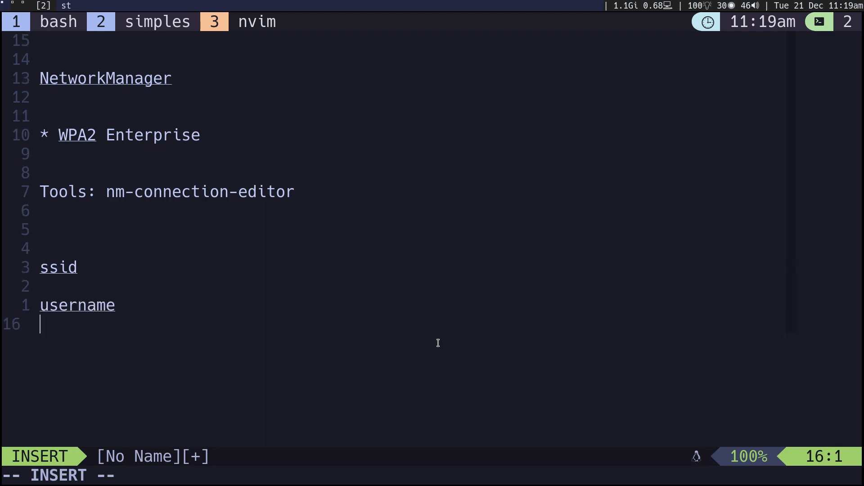
type("password")
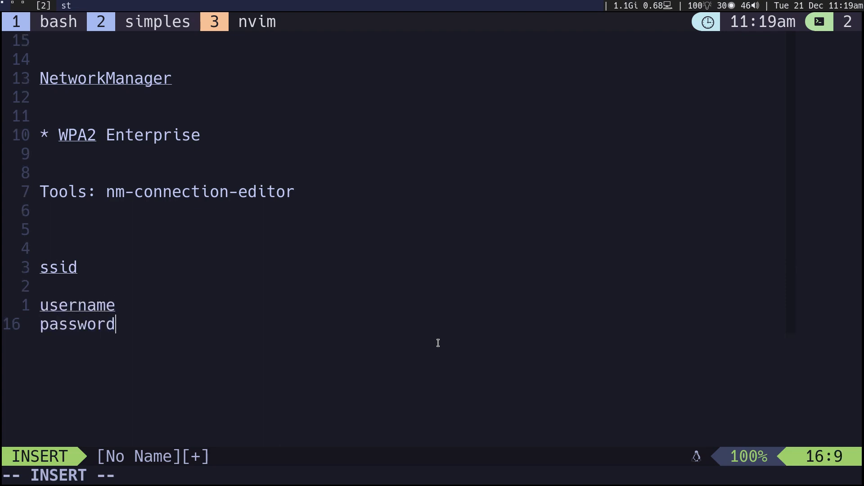
Review the notes from the username, password and ssid lines back up to the NetworkManager heading
key("Escape")
key("k")
key("k")
key("k")
key("j")
key("j")
key("shift+v")
key("j")
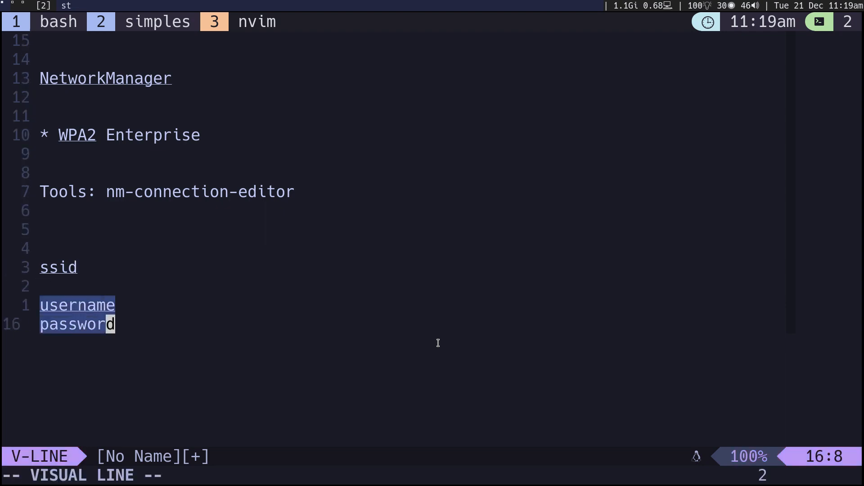
key("Escape")
key("k")
key("k")
key("k")
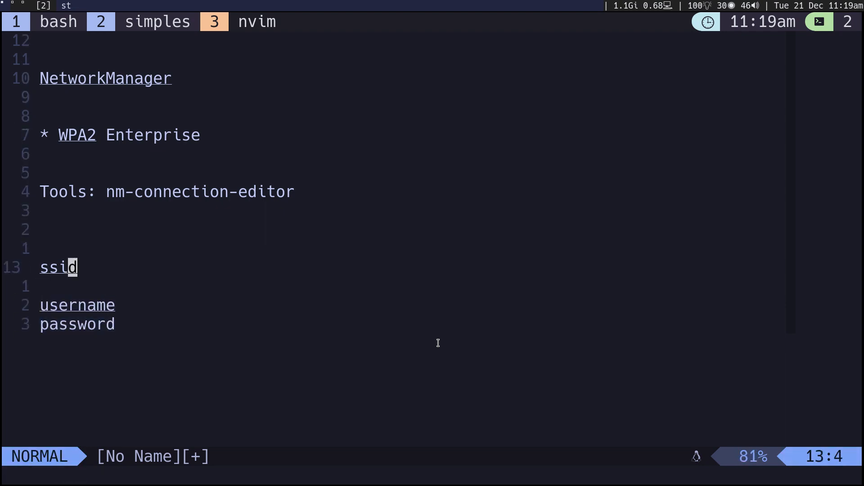
key("k")
key("k")
key("k")
key("k")
key("g")
key("g")
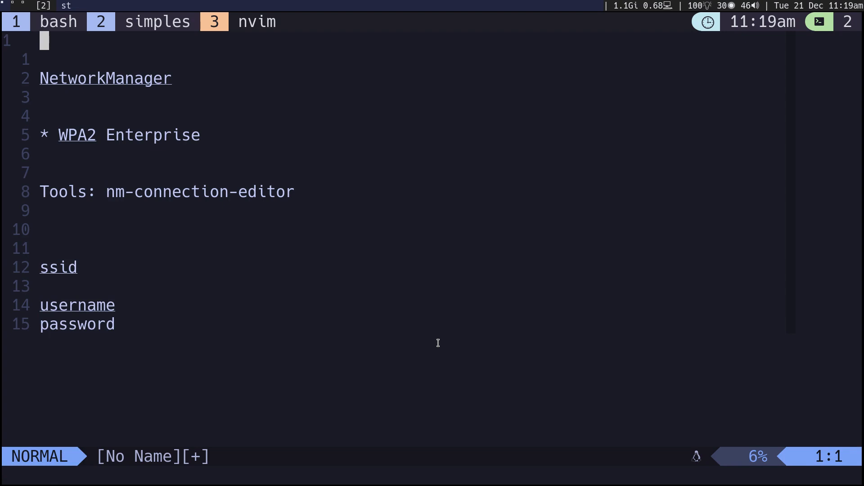
key("j")
key("j")
key("shift+v")
key("Escape")
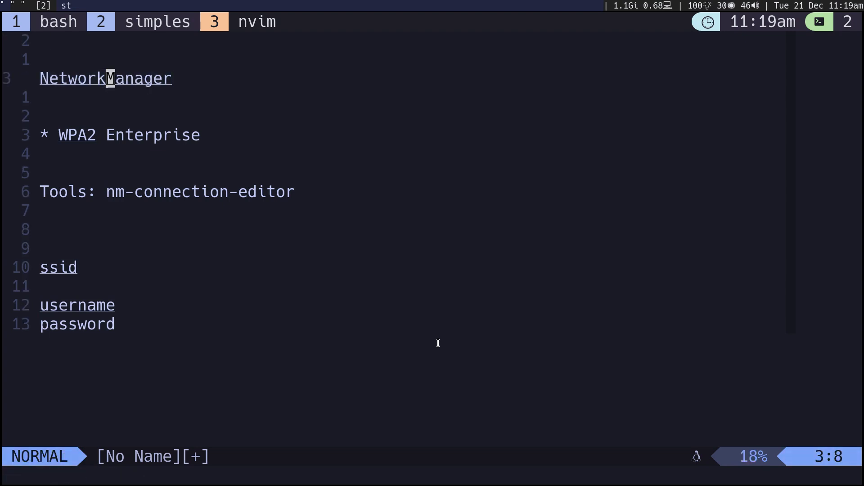
Switch to the bash window and write the command "pacman -S networkmanager" without running it
key("ctrl+b")
key("1")
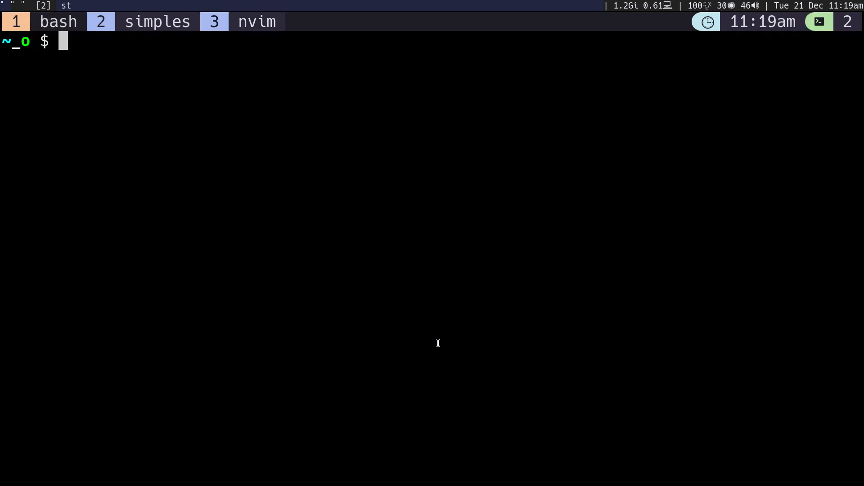
type("pacman -S")
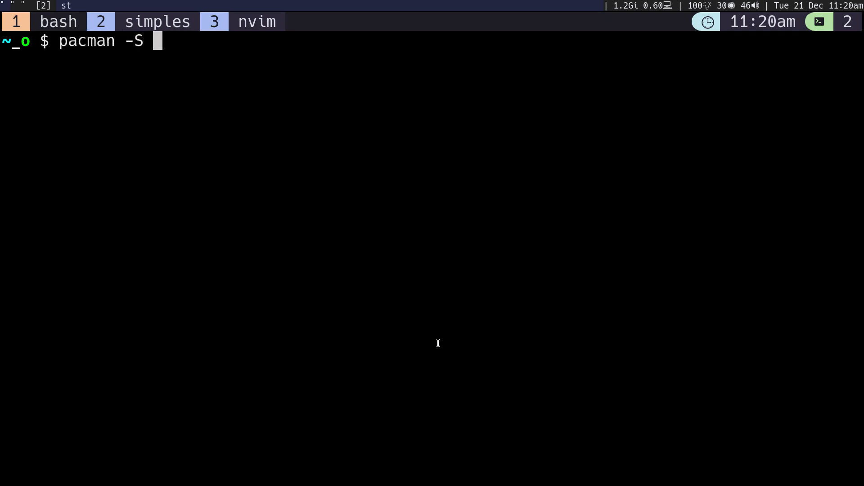
type(" networkmanager")
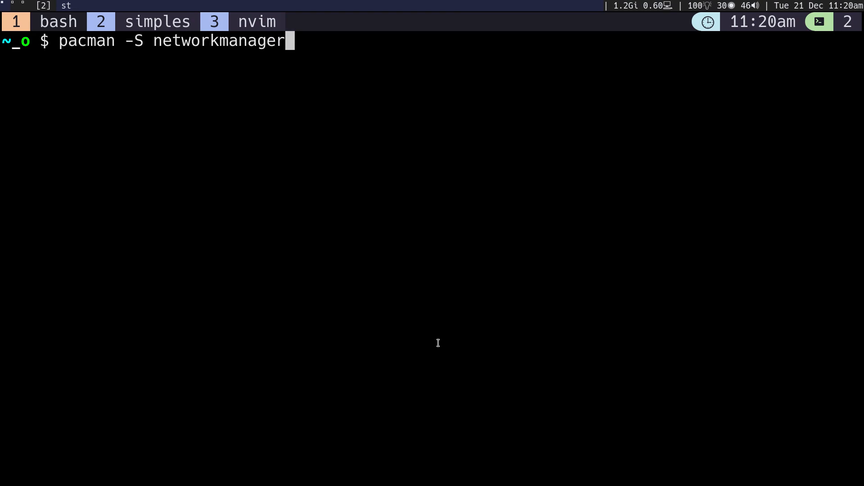
key("ctrl+a")
type("sudo")
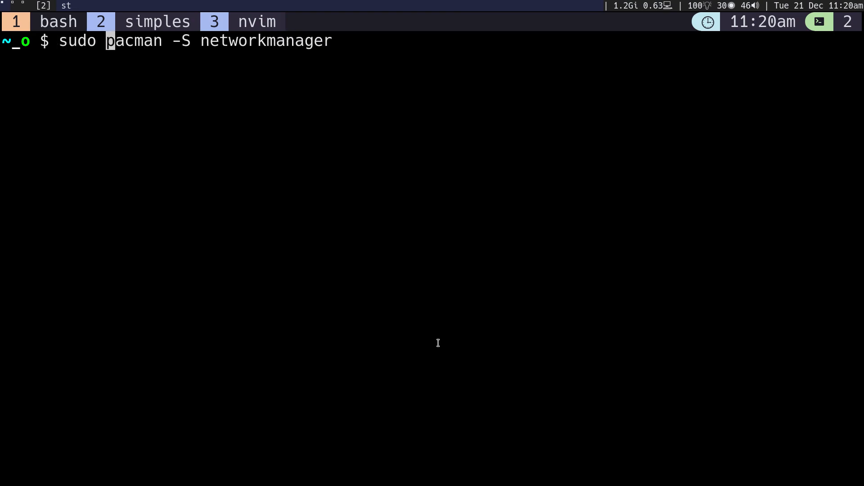
key("ctrl+a")
key("Delete")
key("Delete")
key("Delete")
key("Delete")
key("Delete")
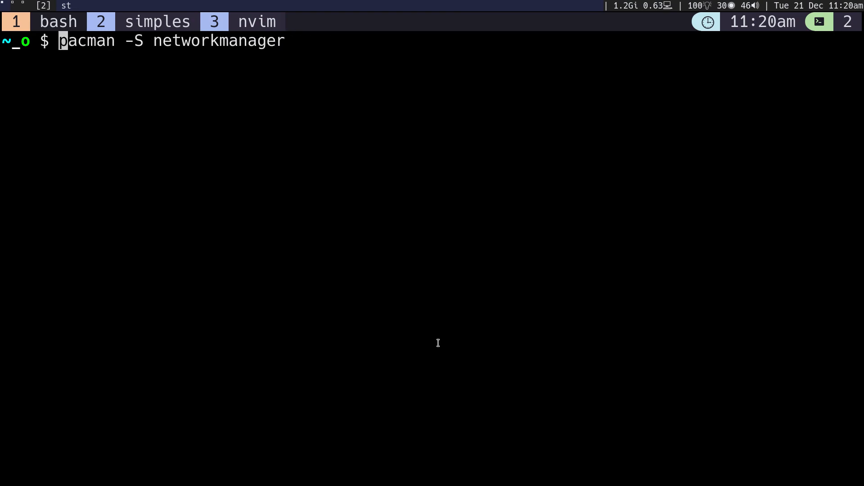
Change the pacman option to -Q and run "pacman -Q networkmanager" to query the installed package
key("Right")
key("Right")
key("Right")
key("Right")
key("Right")
key("Right")
key("Right")
key("Right")
key("Right")
key("Left")
key("Delete")
type("W")
key("Left")
key("Delete")
type("Q")
key("Left")
key("Return")
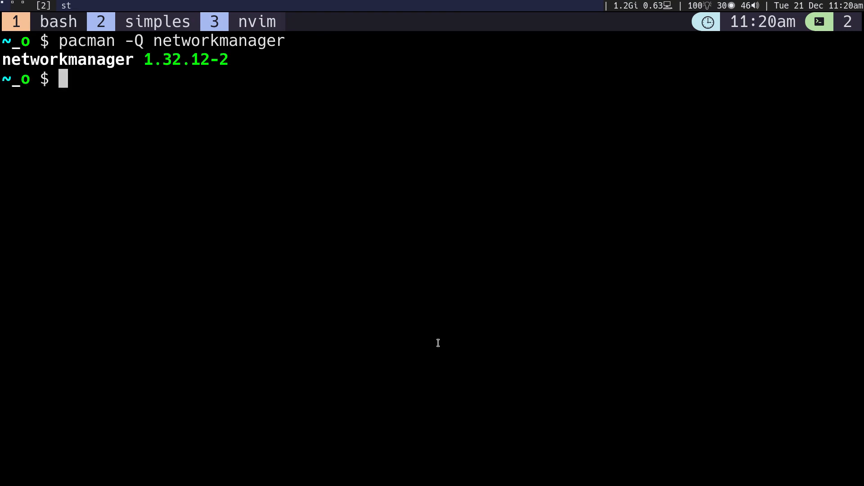
type("systemctl ")
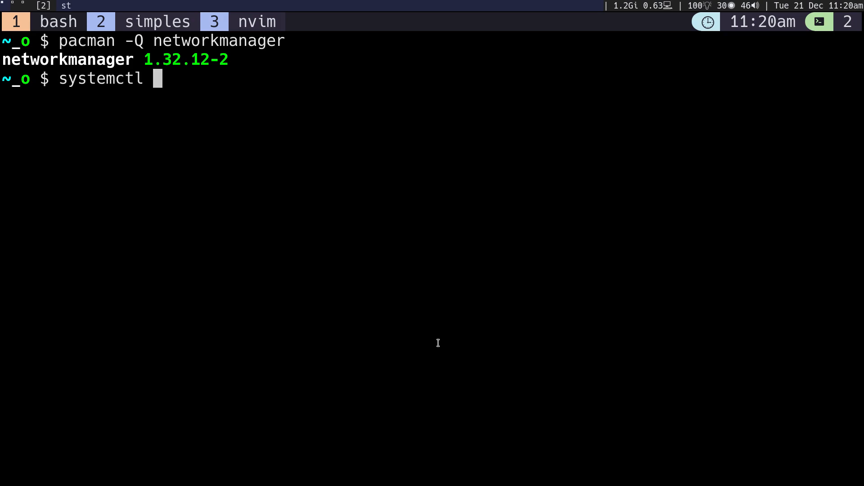
type("enable ")
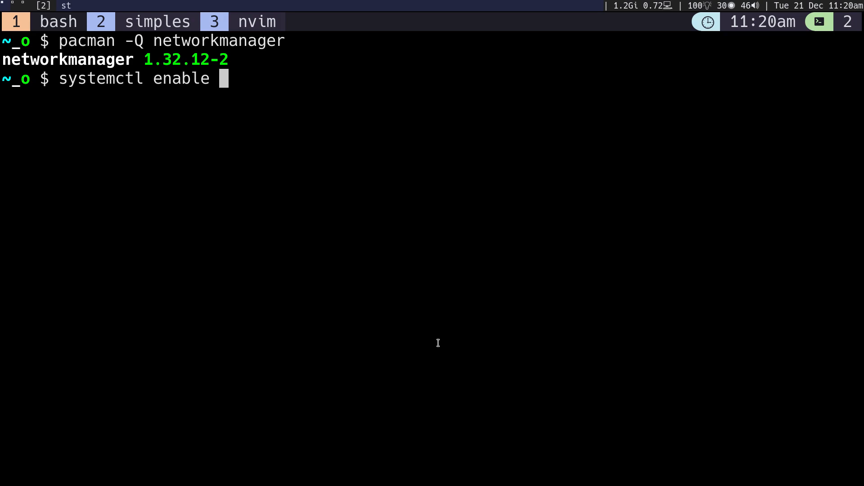
type("net")
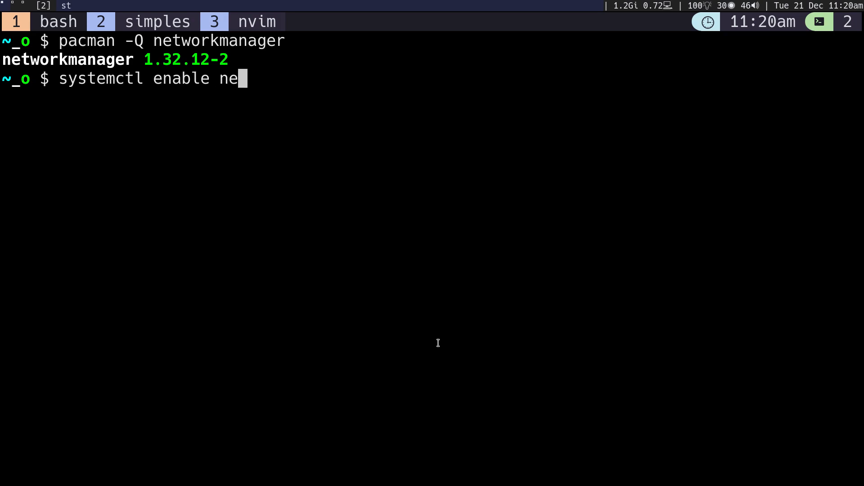
key("BackSpace")
key("BackSpace")
key("BackSpace")
type("Net")
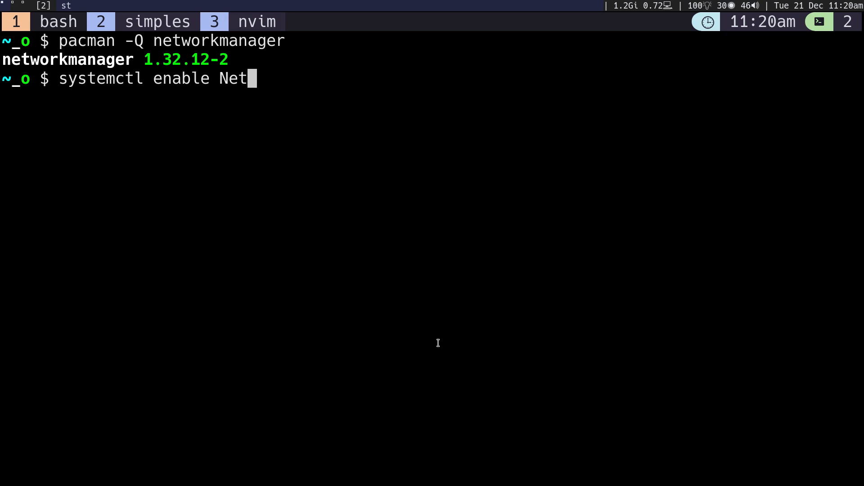
type("workMan")
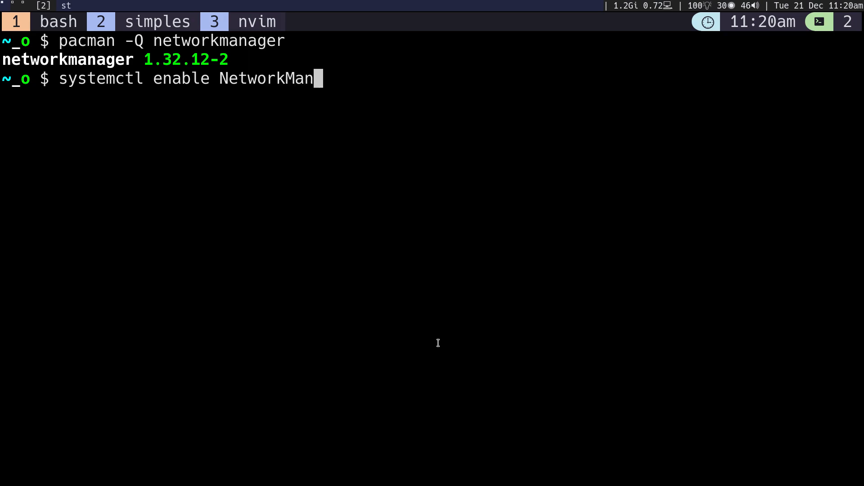
type("agerj")
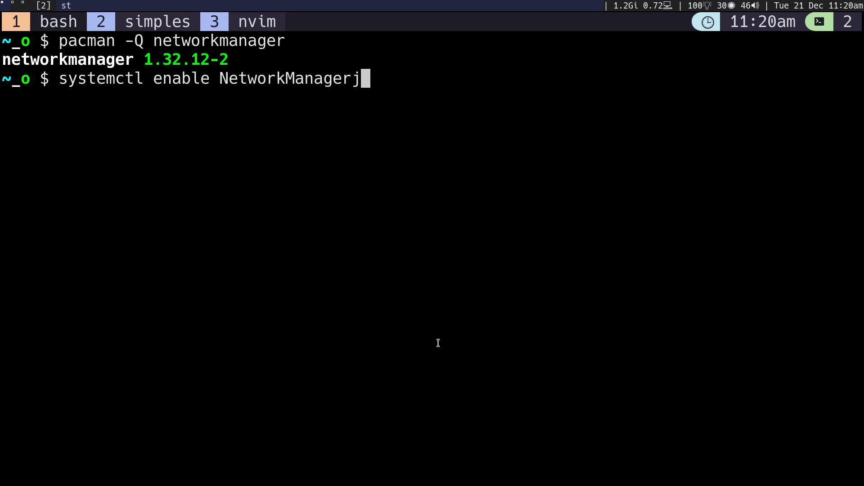
key("ctrl+u")
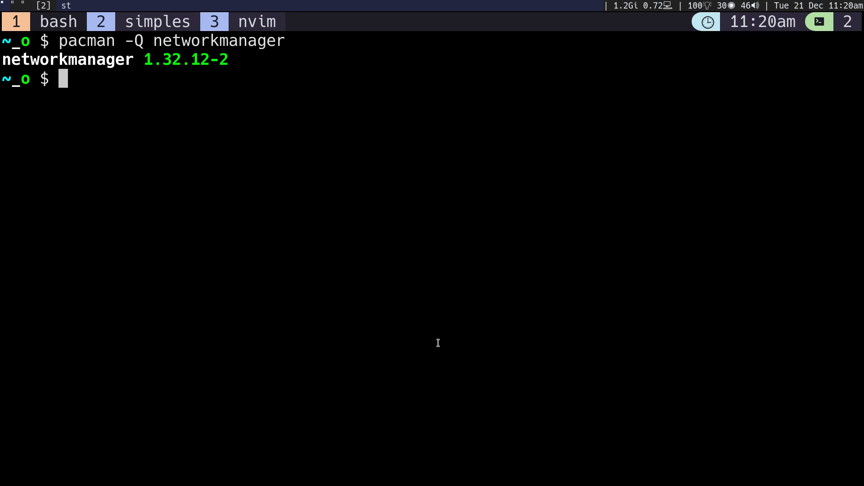
type("pacman")
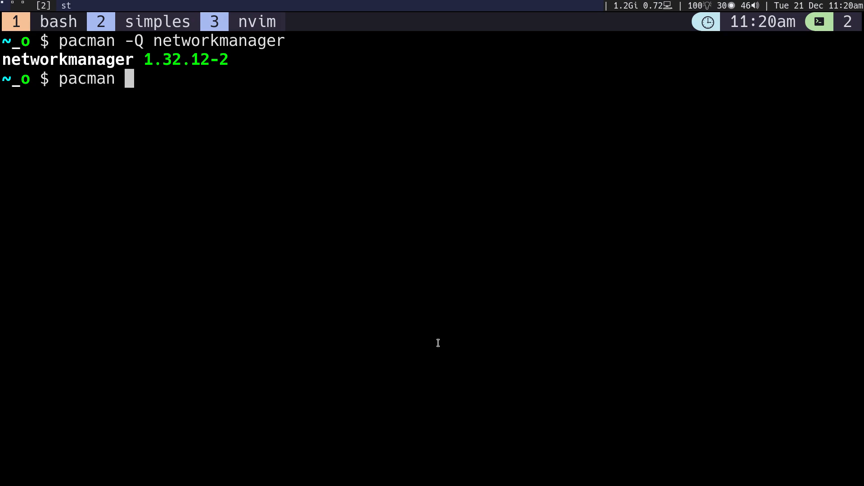
key("ctrl+u")
Check the service's state by running "systemctl status NetworkManager"
type("system")
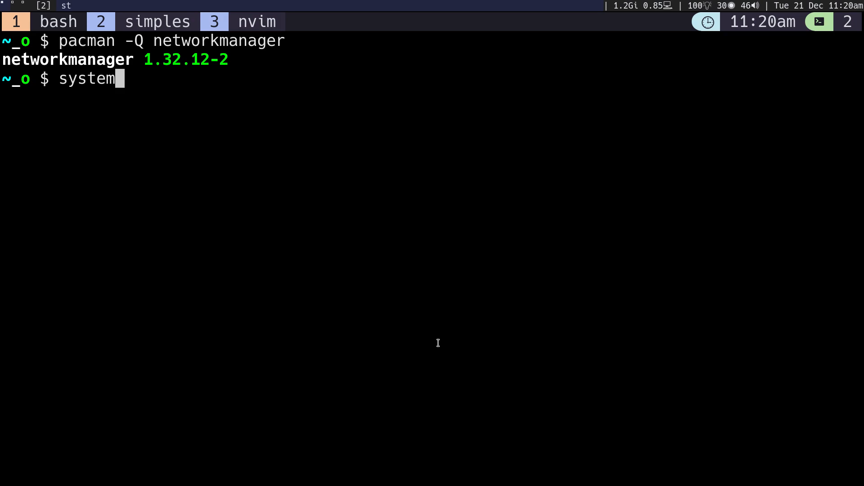
type("ctl status network")
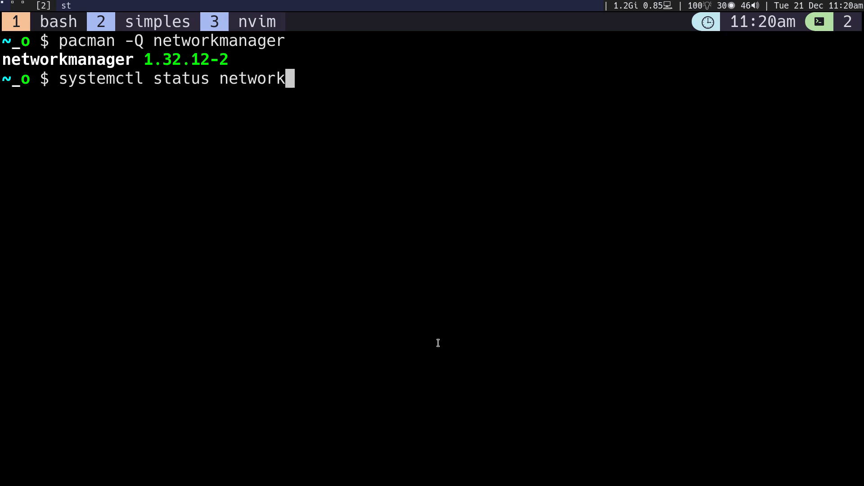
key("ctrl+w")
type("N")
key("Tab")
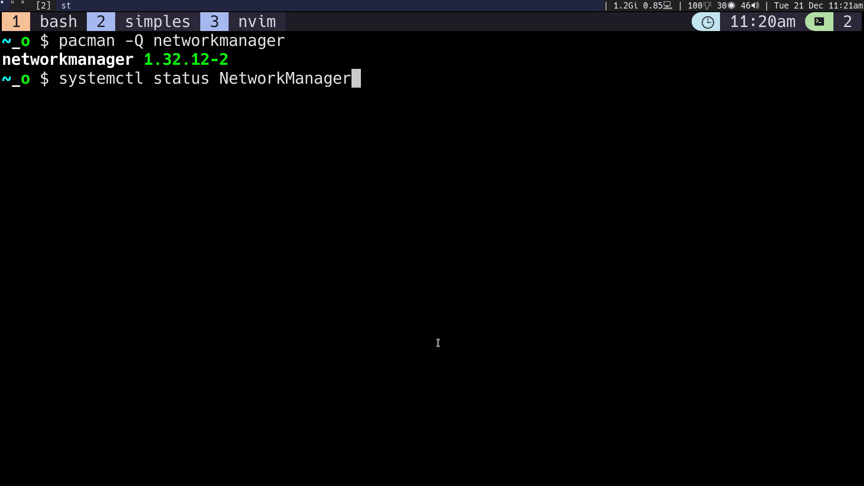
key("Return")
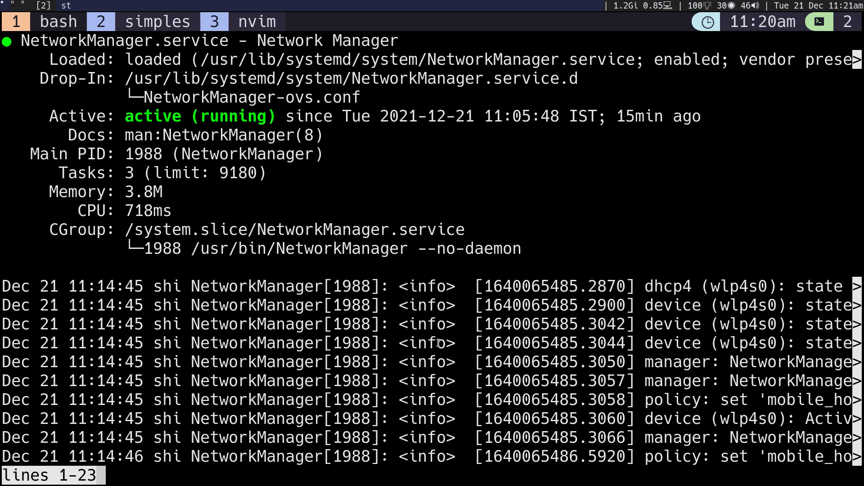
Leave the service status output and clear the terminal
type("qclera")
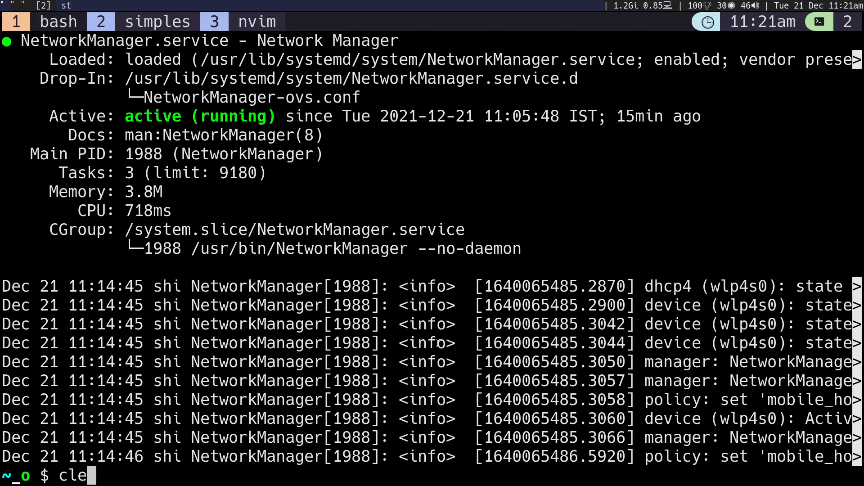
key("Return")
type("clear")
key("Return")
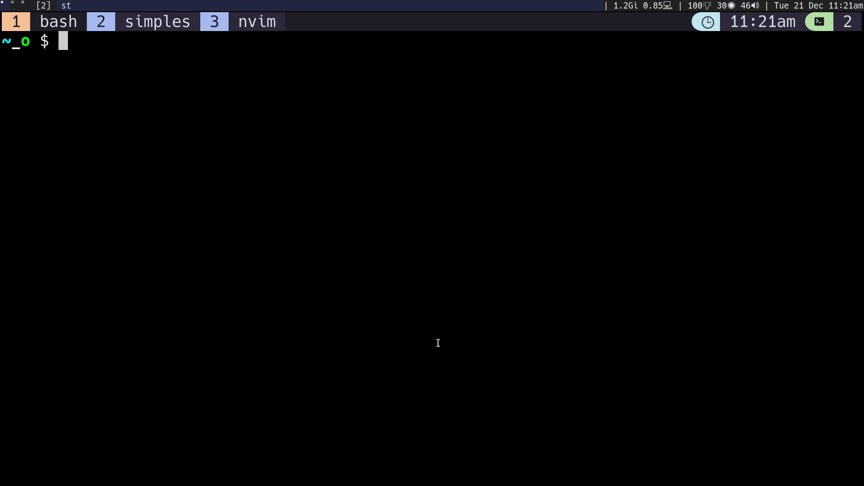
Search the package repositories by running "pacman -Ss nm-connection-editor"
type("nm-co")
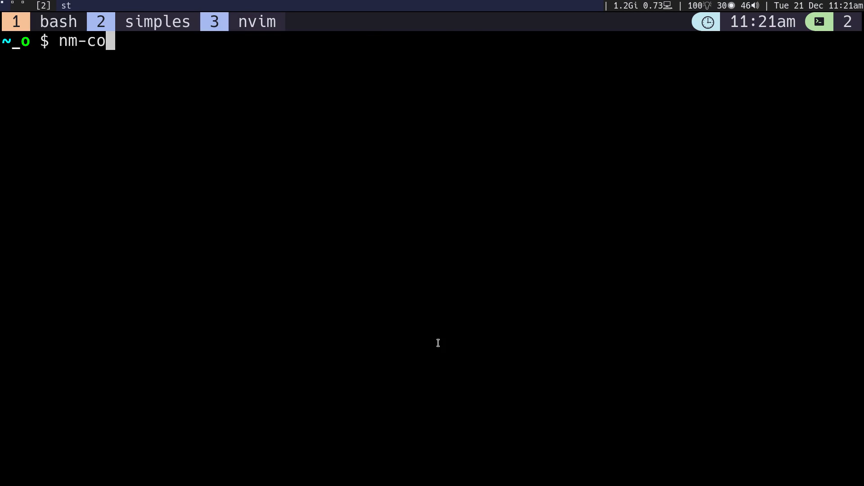
key("Tab")
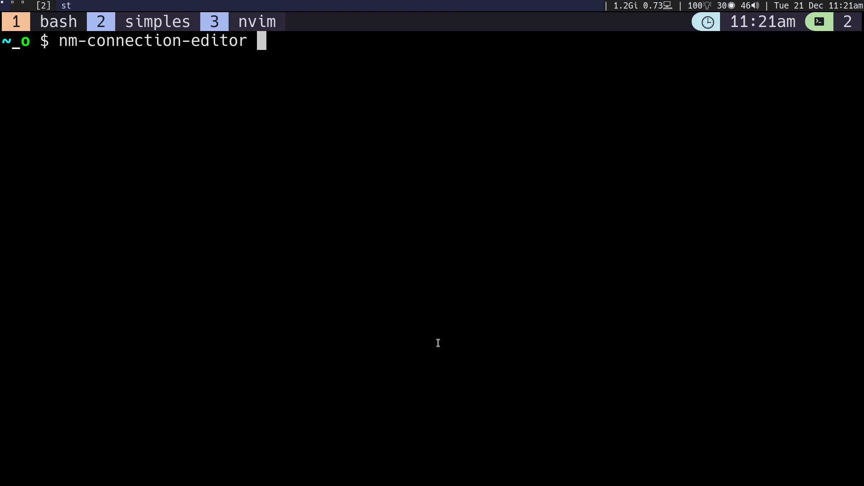
key("ctrl+a")
type("pacman ")
type("-Ss")
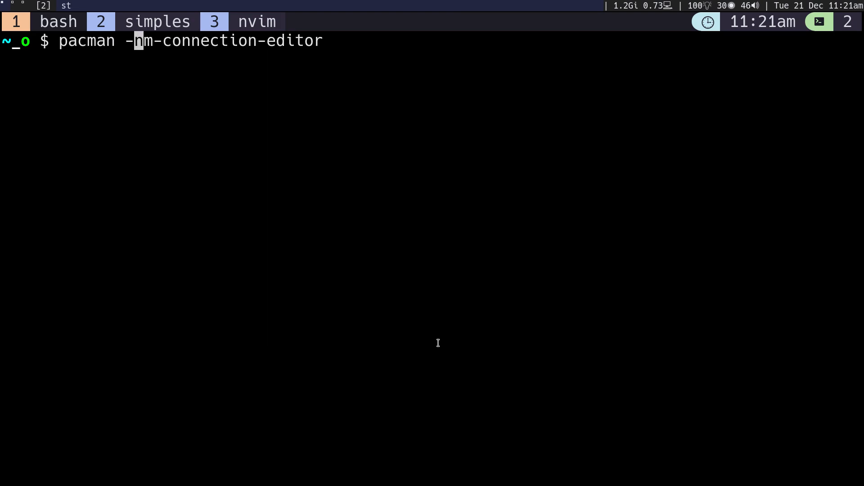
key("ctrl+a")
type("s")
key("BackSpace")
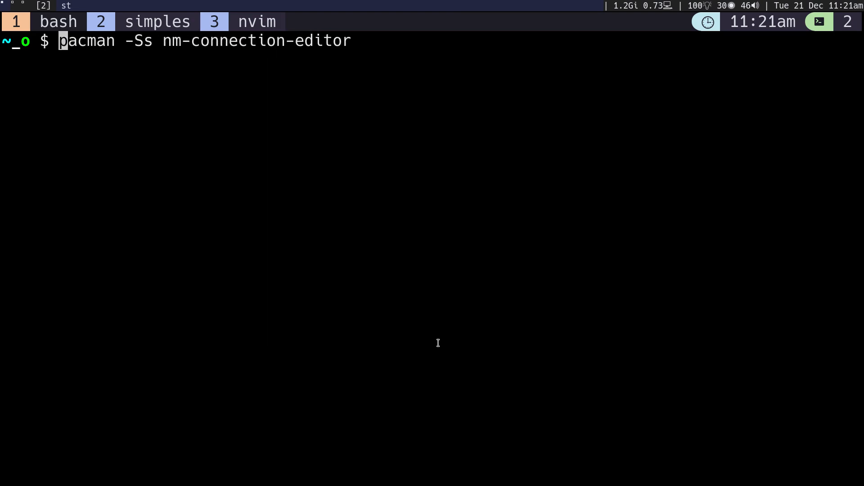
key("Return")
key("Up")
key("ctrl+a")
key("Right")
key("Right")
key("Right")
key("Right")
key("Right")
key("Right")
key("Right")
key("Right")
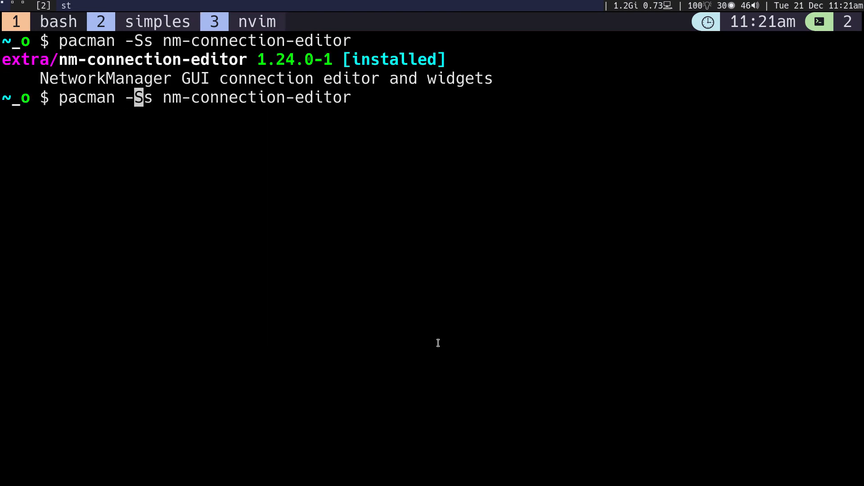
key("Right")
key("Delete")
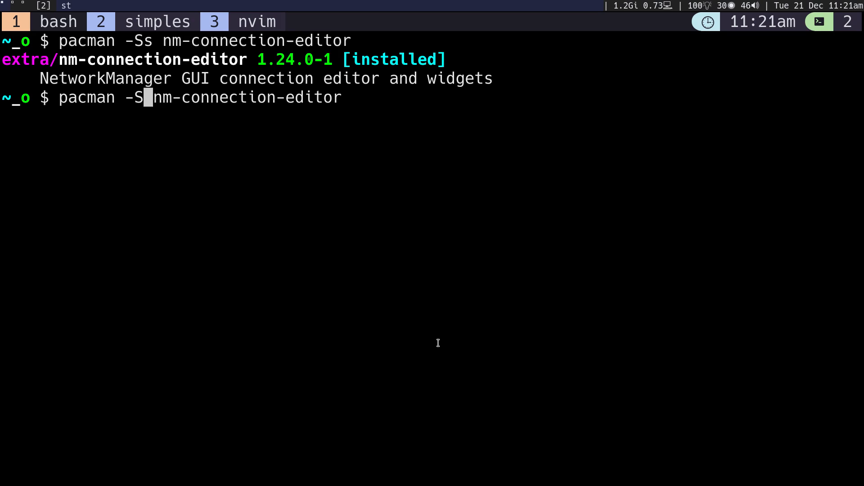
key("Left")
key("ctrl+a")
key("ctrl+c")
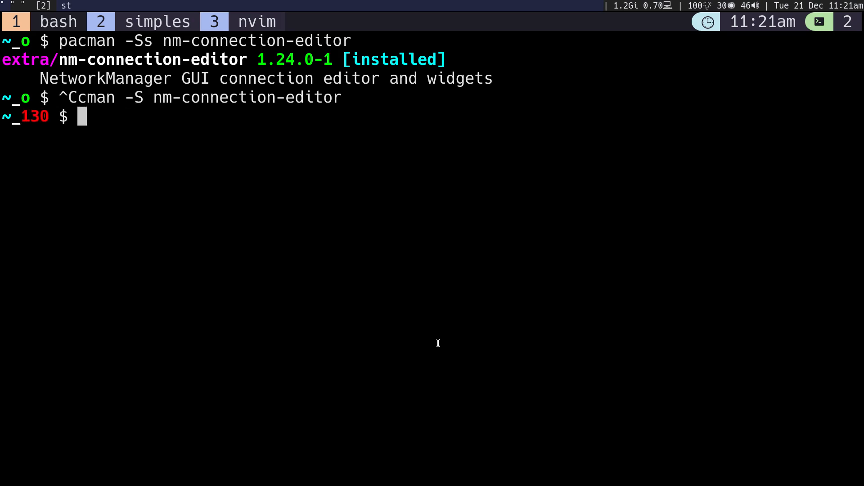
Clear the terminal and launch the graphical connection editor by running "nm-connection-editor"
type("clear")
key("Return")
type("nm-co")
key("Tab")
key("Return")
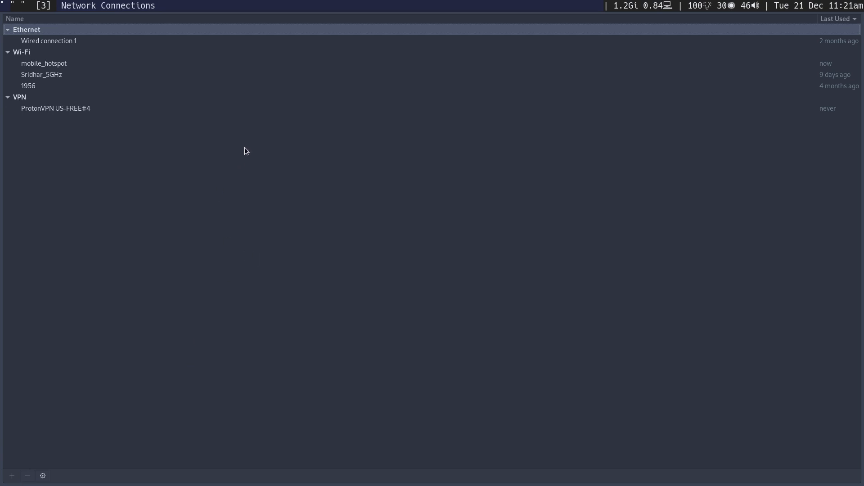
Add a new network connection of type Wi-Fi
left_click(12, 476)
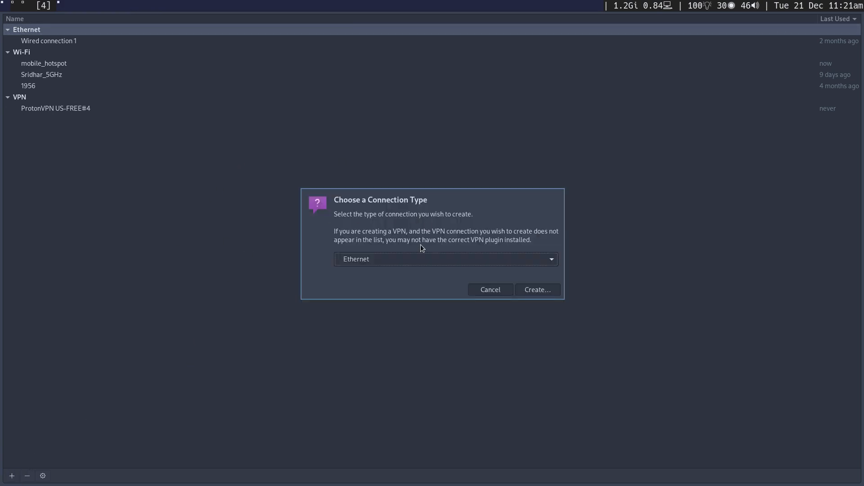
left_click(412, 257)
left_click(412, 297)
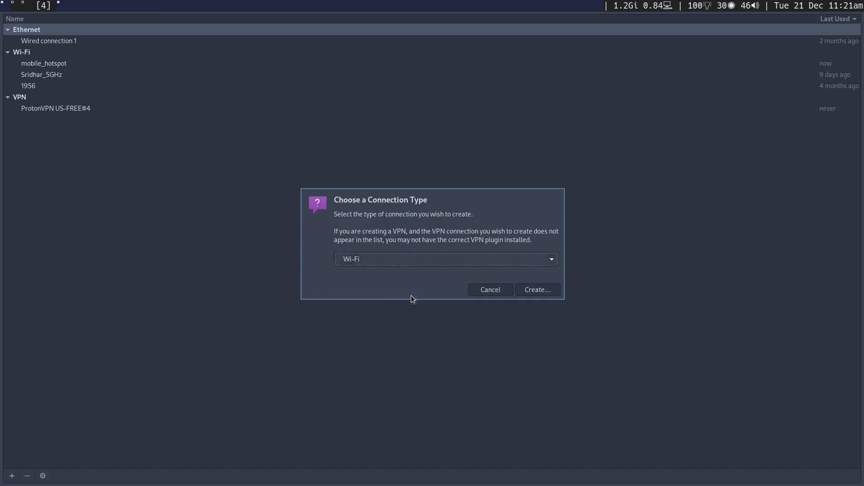
left_click(531, 290)
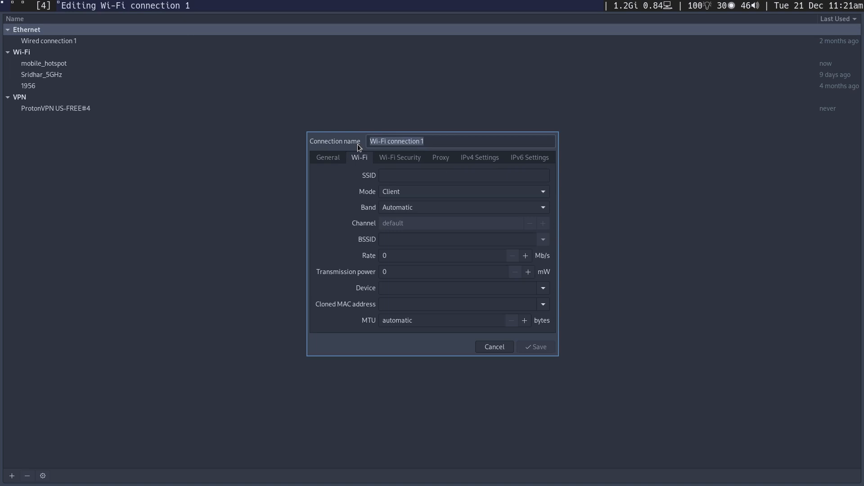
Name the new connection "college_wifi" and set its SSID to "iiserk_wireless"
type("college")
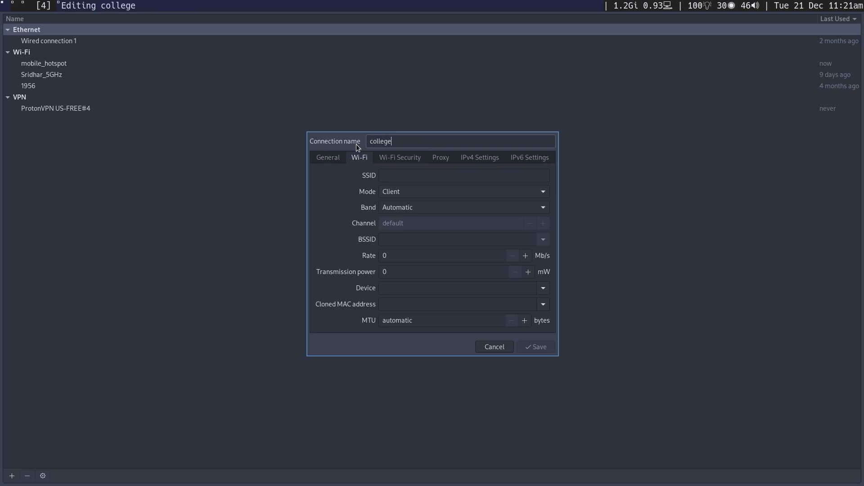
type("_wifi")
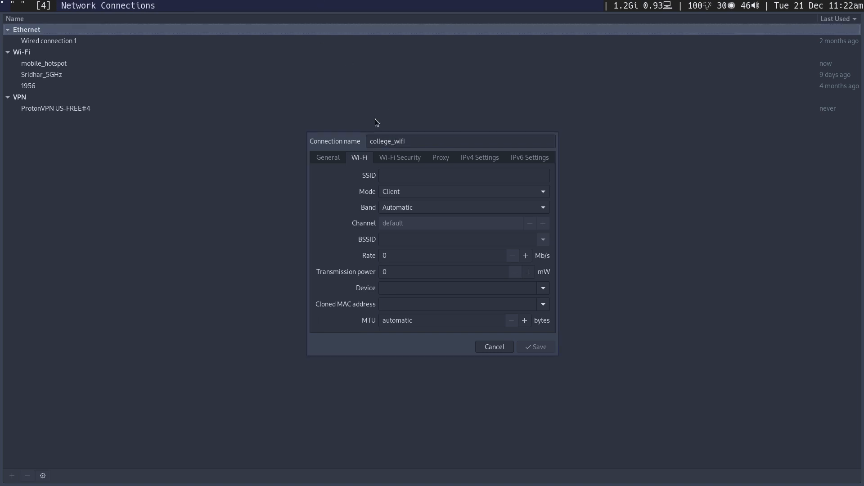
left_click(391, 177)
type("iiserk_")
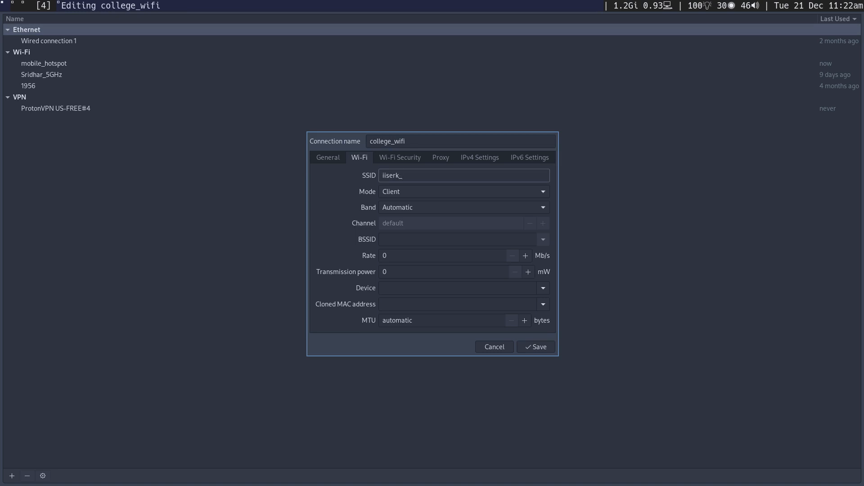
type("wireless")
Set the connection's Wi-Fi security to WPA & WPA2 Enterprise with Protected EAP (PEAP) authentication
left_click(414, 160)
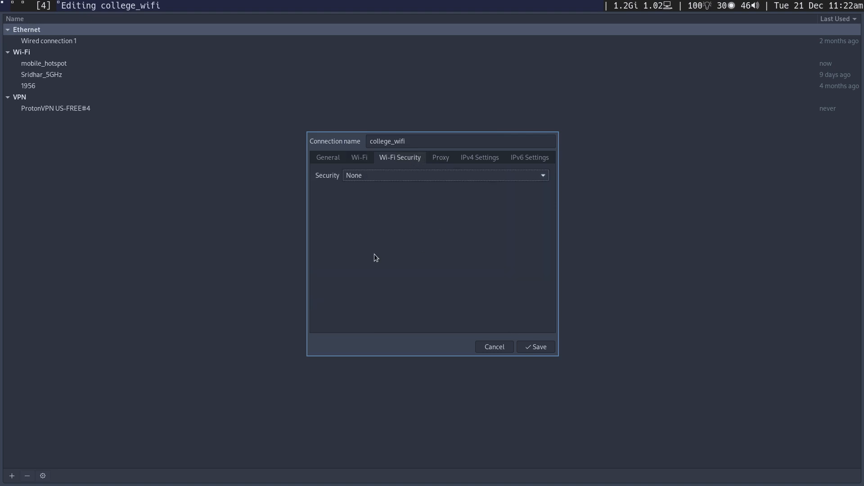
left_click(389, 178)
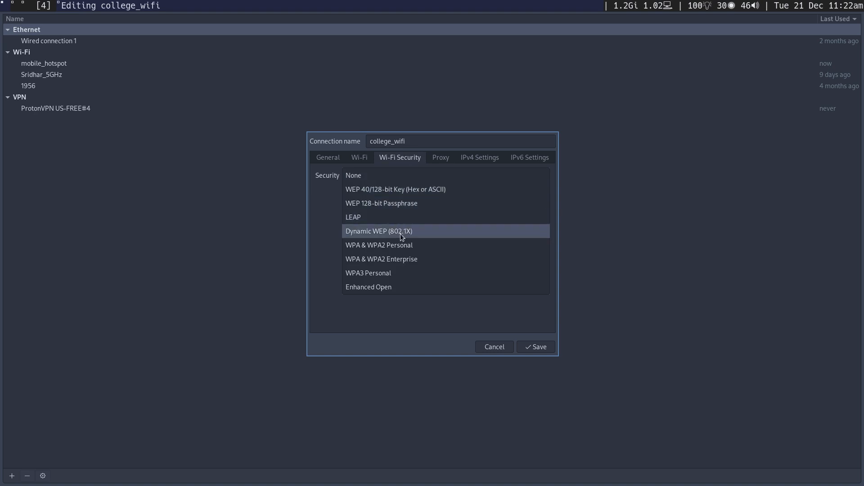
left_click(399, 260)
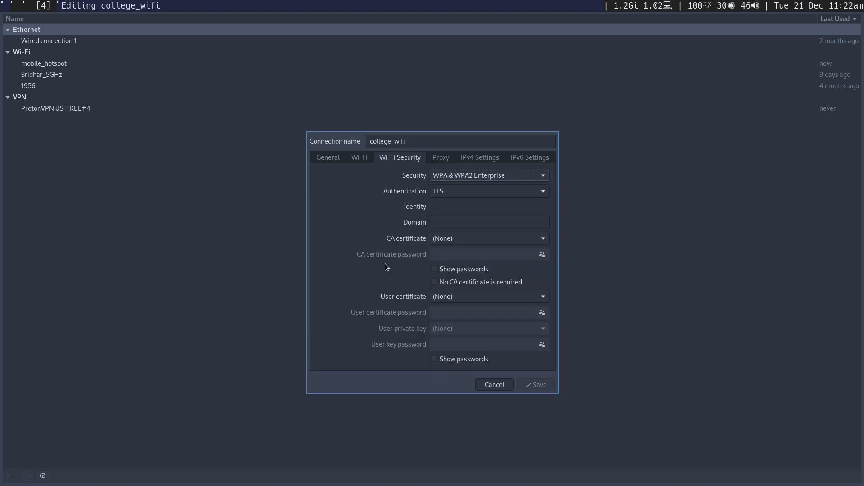
left_click(455, 191)
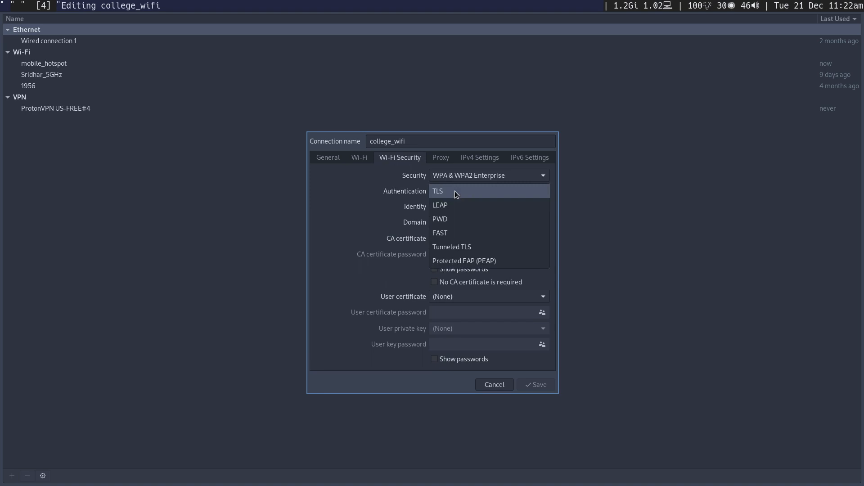
left_click(466, 260)
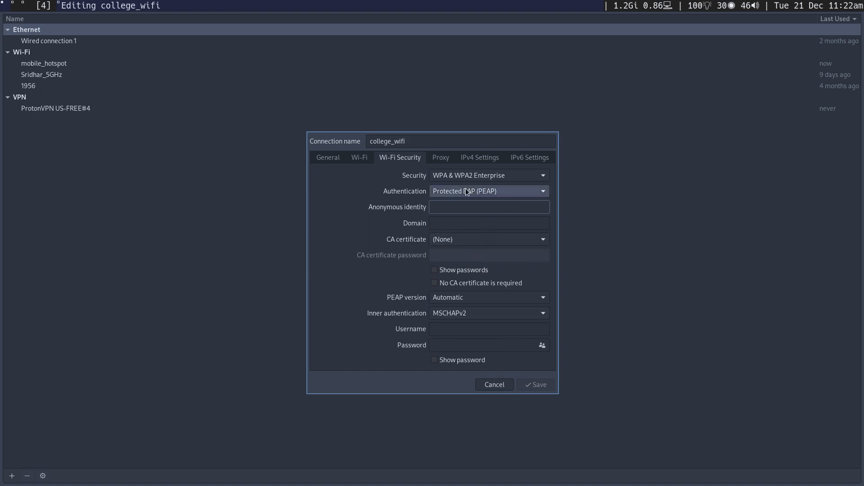
Mark that no CA certificate is required, fill in the account username and password, and save the connection
left_click(434, 285)
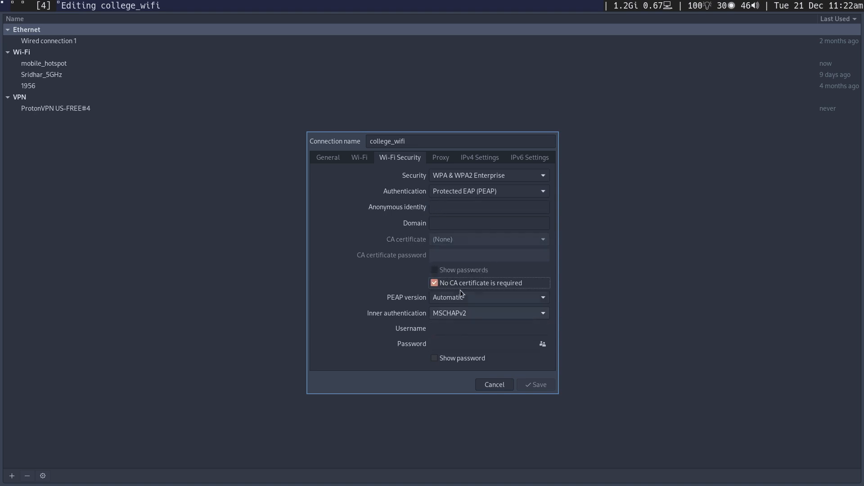
left_click(447, 330)
left_click(463, 344)
left_click(529, 386)
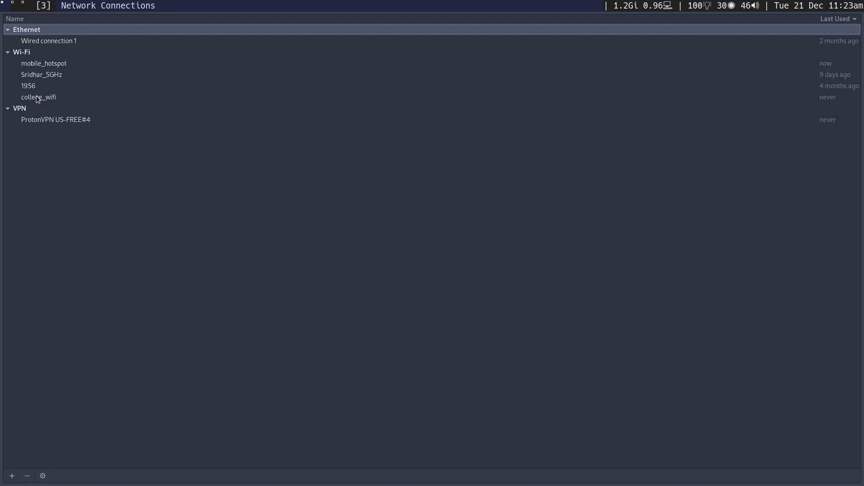
Reopen the saved college_wifi connection to view its Wi-Fi settings and close it without changes
double_click(50, 101)
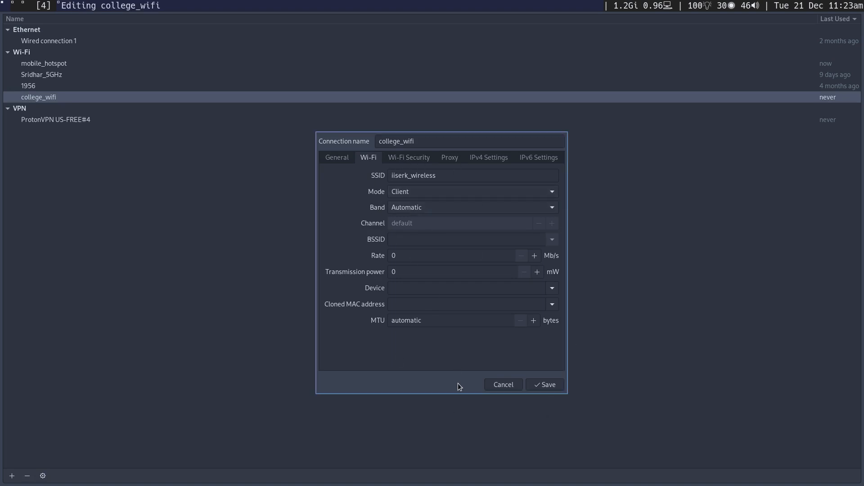
key("Escape")
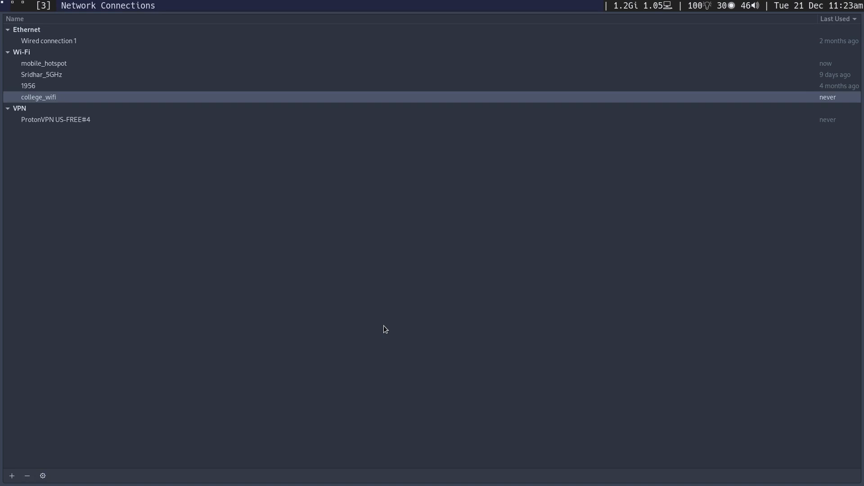
Return to the cleared terminal and activate the new connection by running "nmcli connection up college_wifi"
key("super+4")
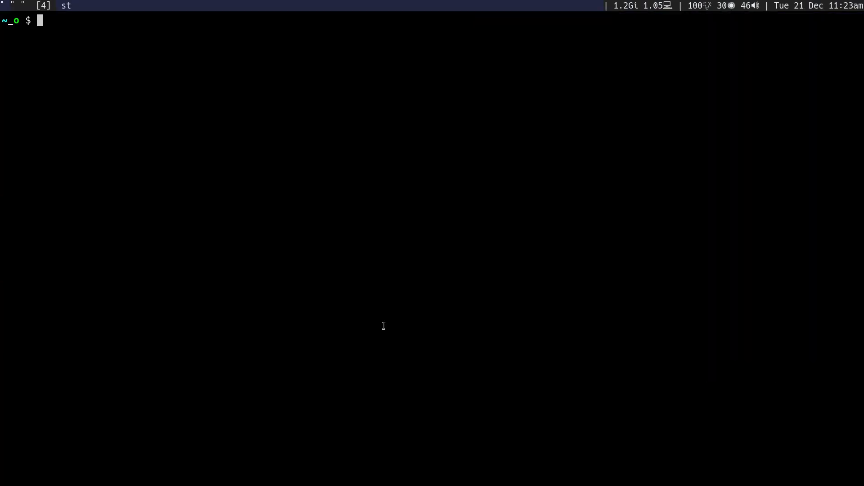
key("super+3")
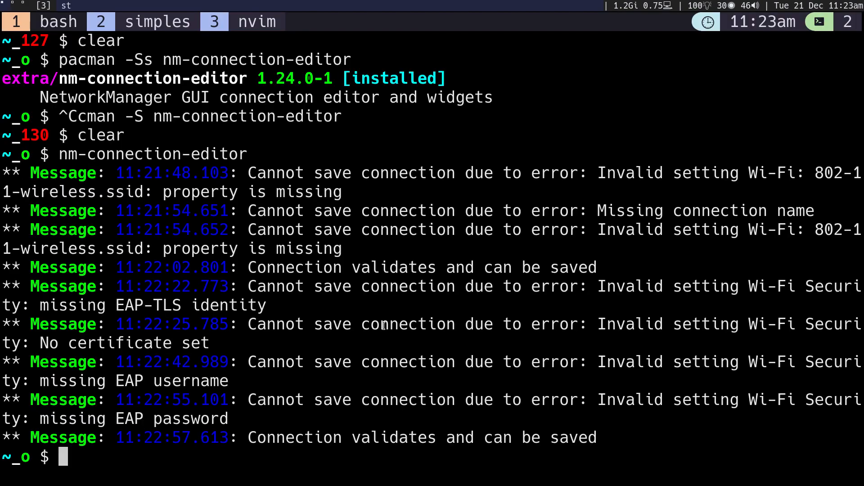
type("clear")
key("Return")
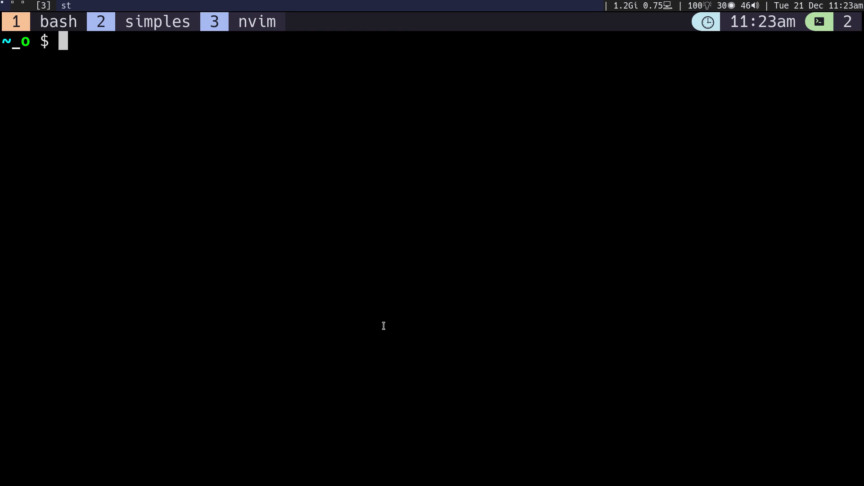
type("nmcli ")
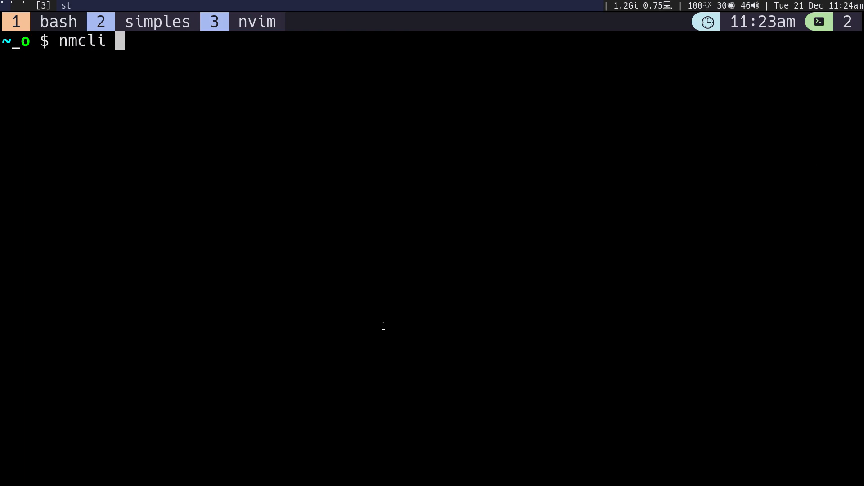
type("connection up ")
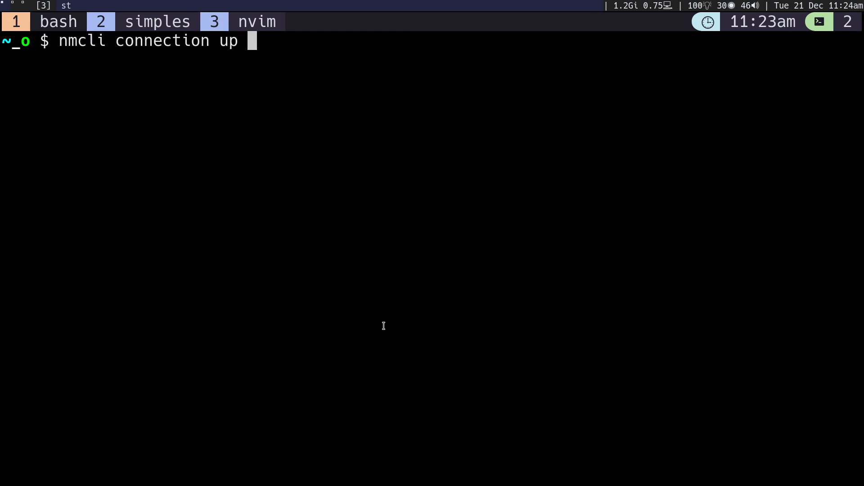
type("col")
key("Tab")
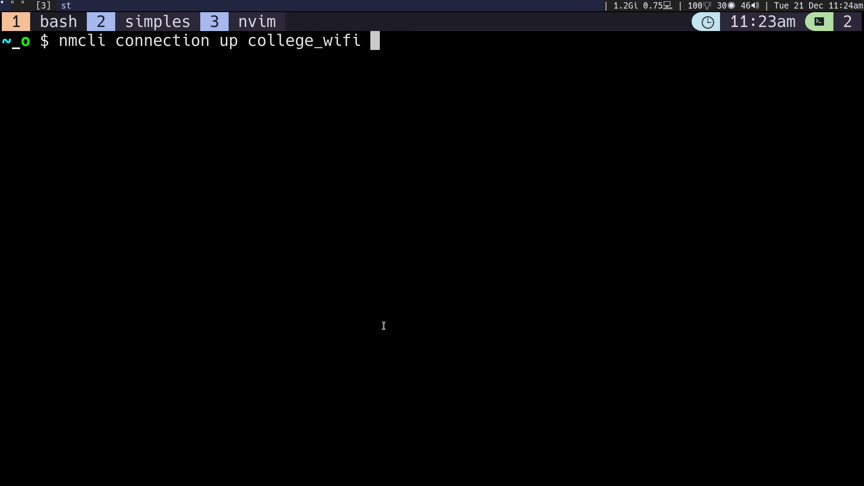
key("Return")
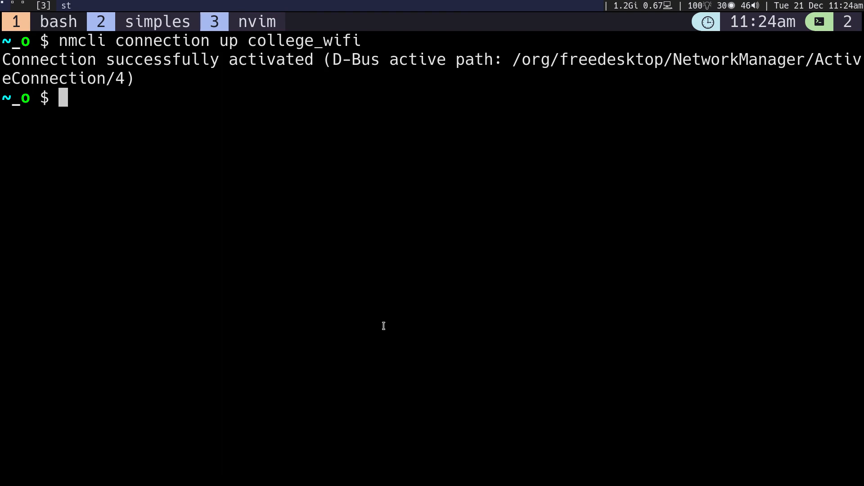
Test internet access by pinging the personal website's domain, and stop the ping after a few replies
type("ping harshi")
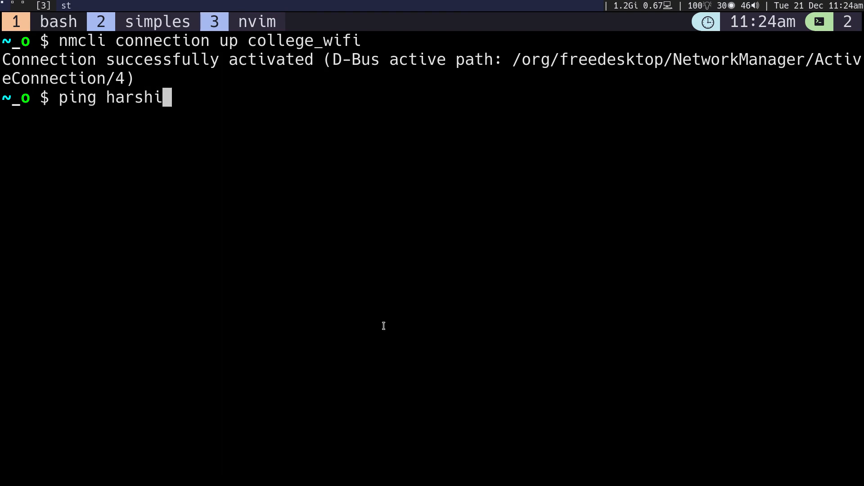
type("th.xyz")
key("Return")
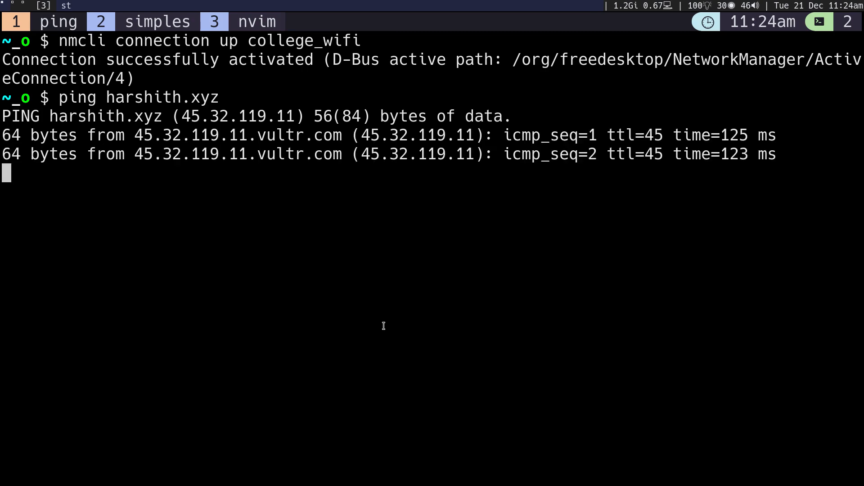
key("ctrl+c")
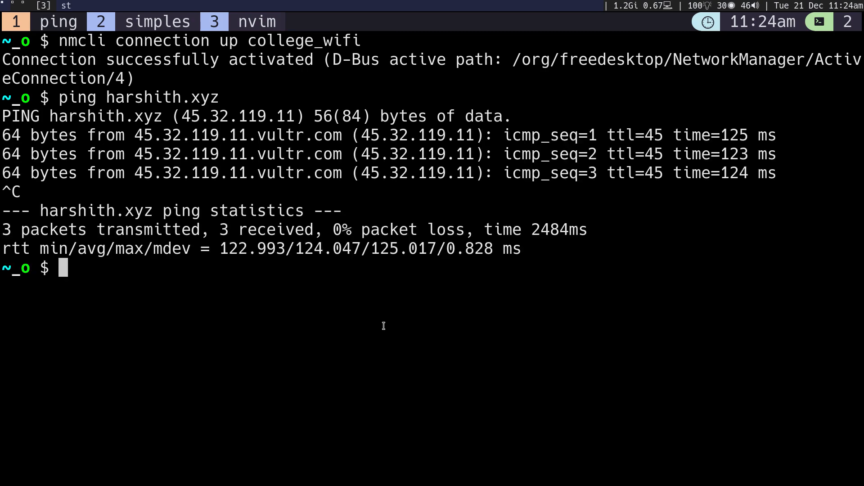
Show the network device status by running "nmcli", leave the output and enter "clear" at the prompt
type("nmcli ")
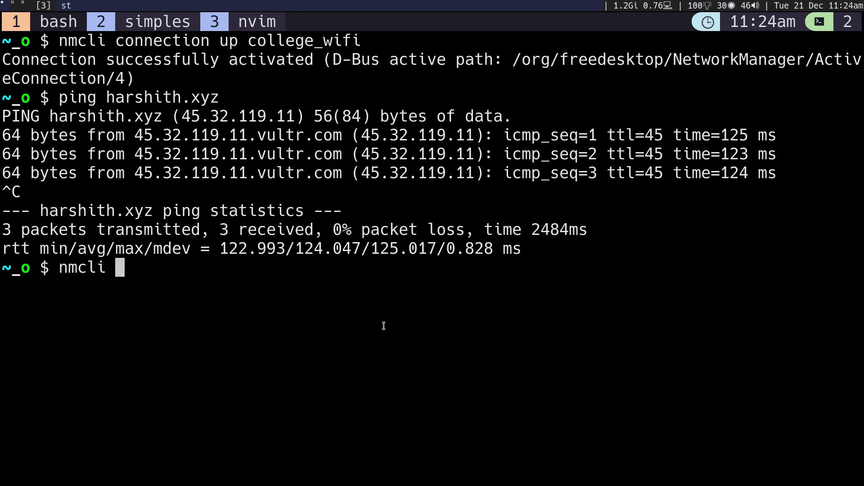
type("st")
key("BackSpace")
key("BackSpace")
key("Return")
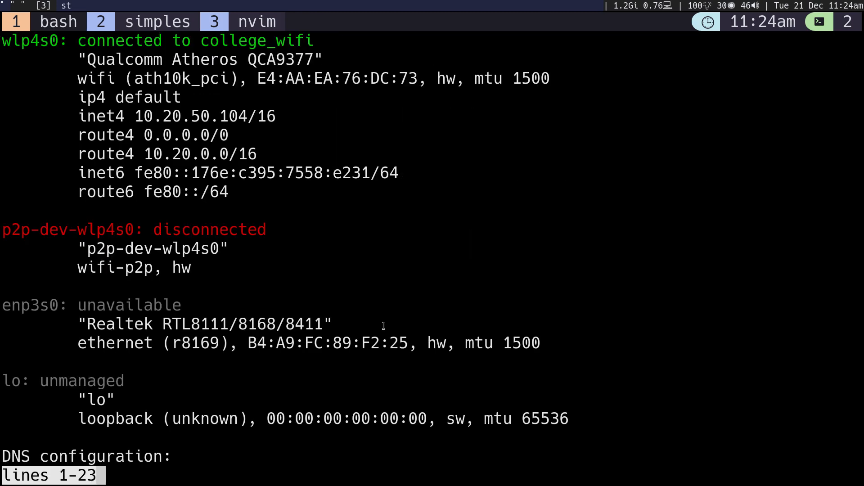
type("qclear")
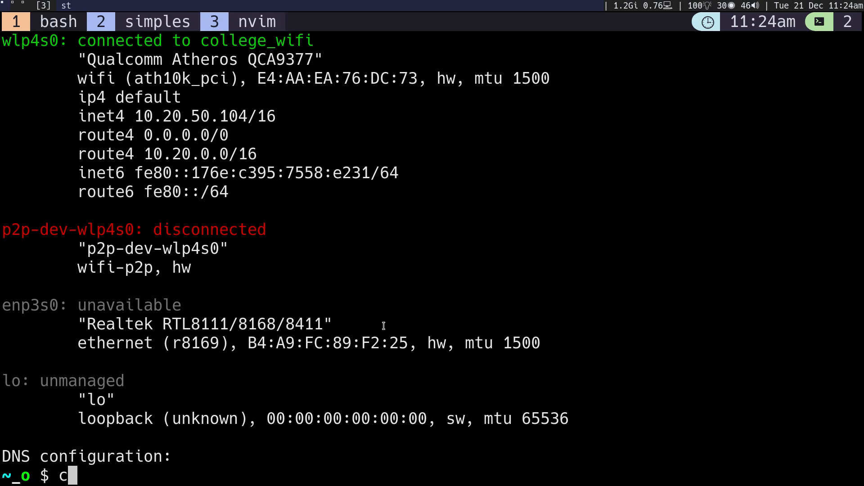